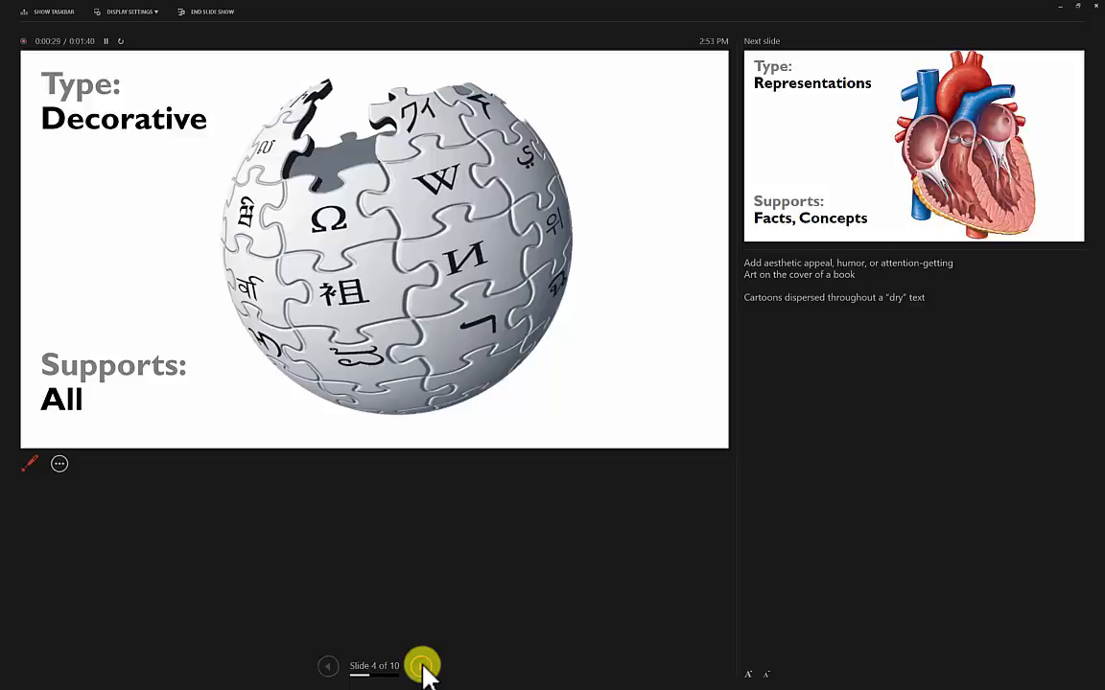
# End the slide show and save the Instructional_Graphics presentation
pyautogui.click(207, 12)
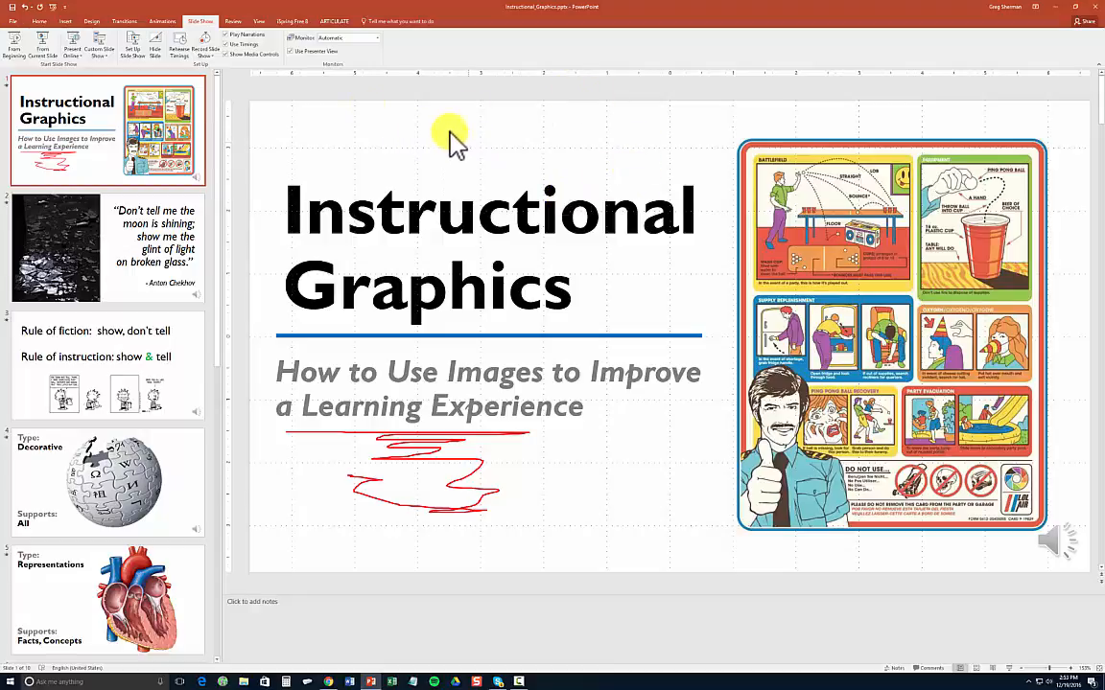
pyautogui.click(15, 23)
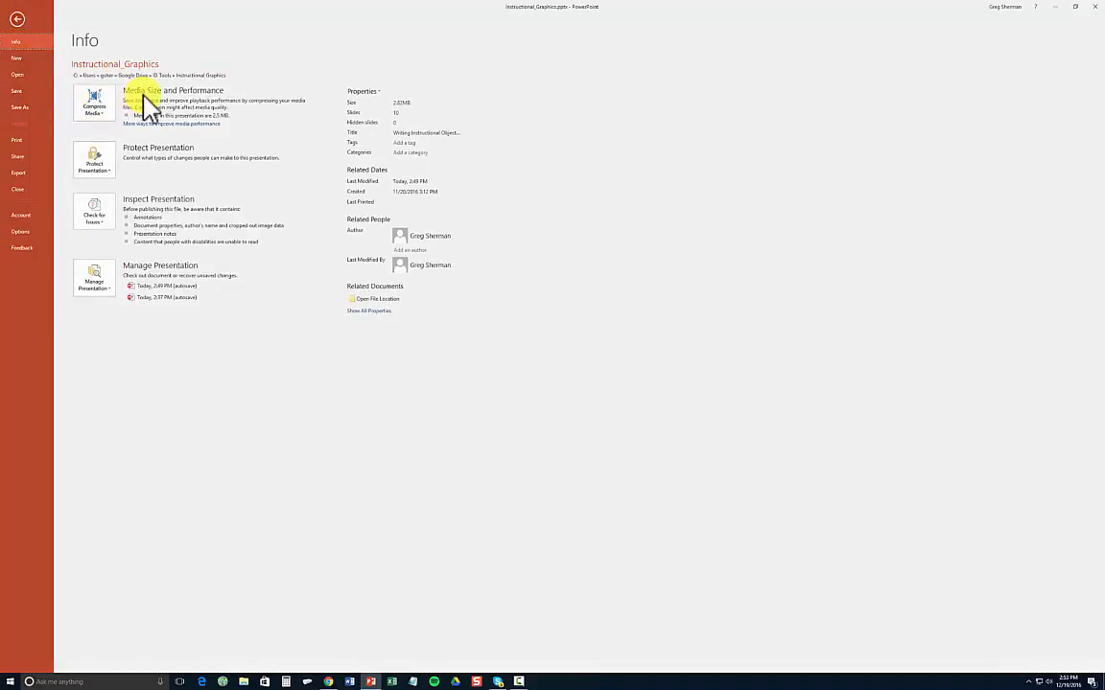
pyautogui.click(14, 91)
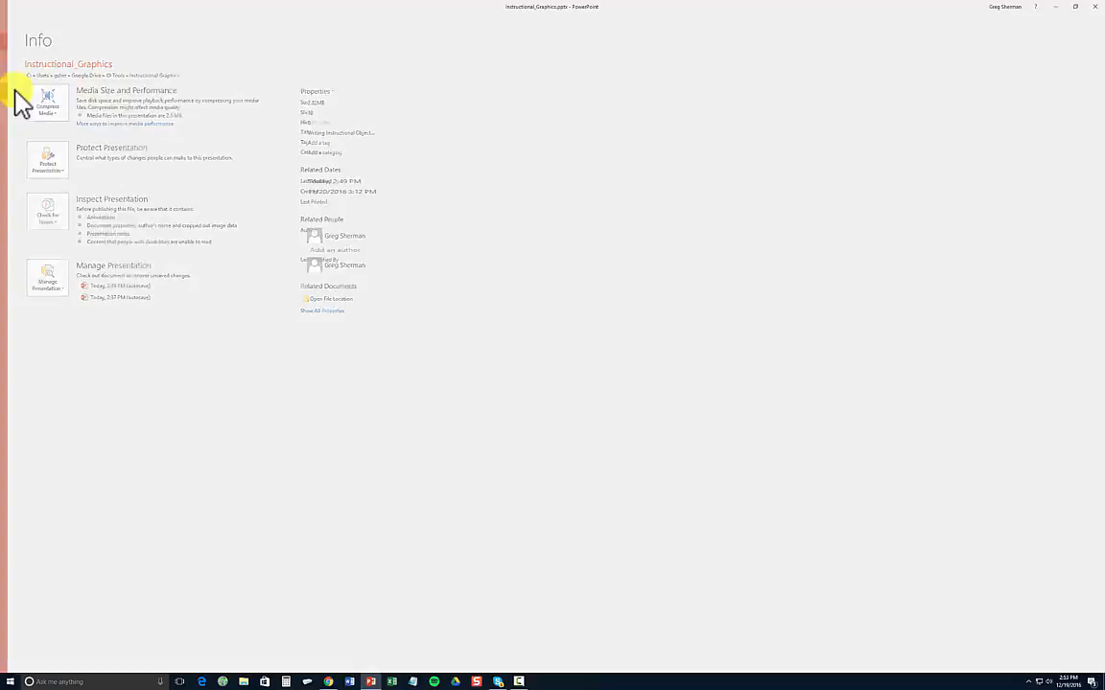
# Save the presentation as an MPEG-4 video named Instructional_Graphics in the Instructional Graphics folder
pyautogui.click(15, 21)
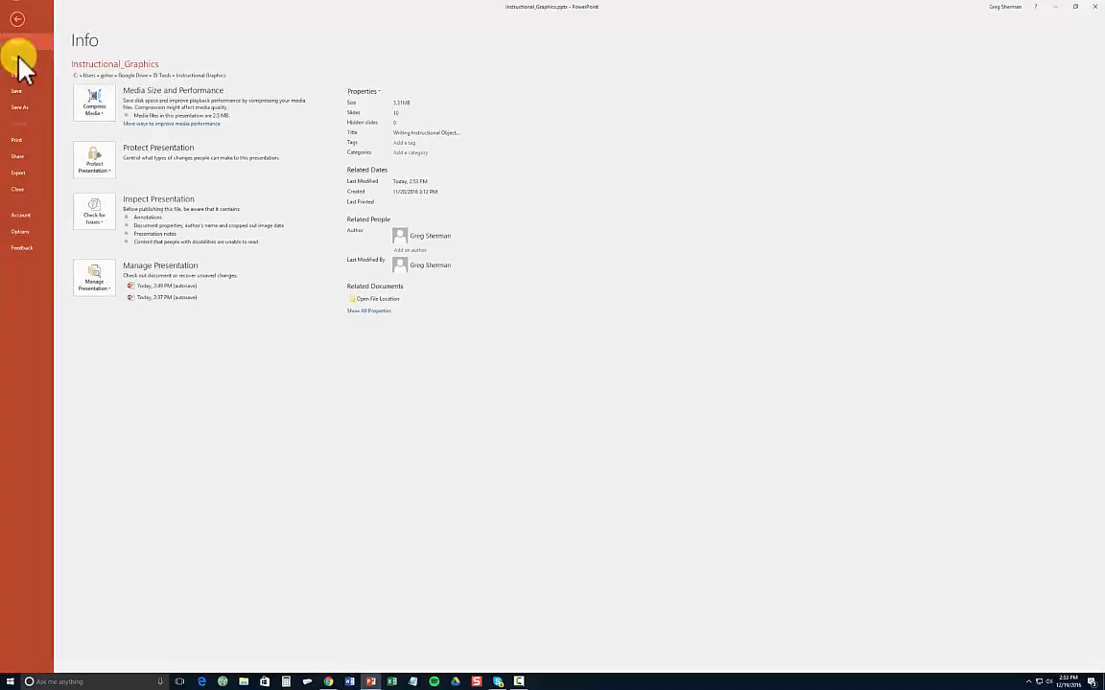
pyautogui.click(17, 108)
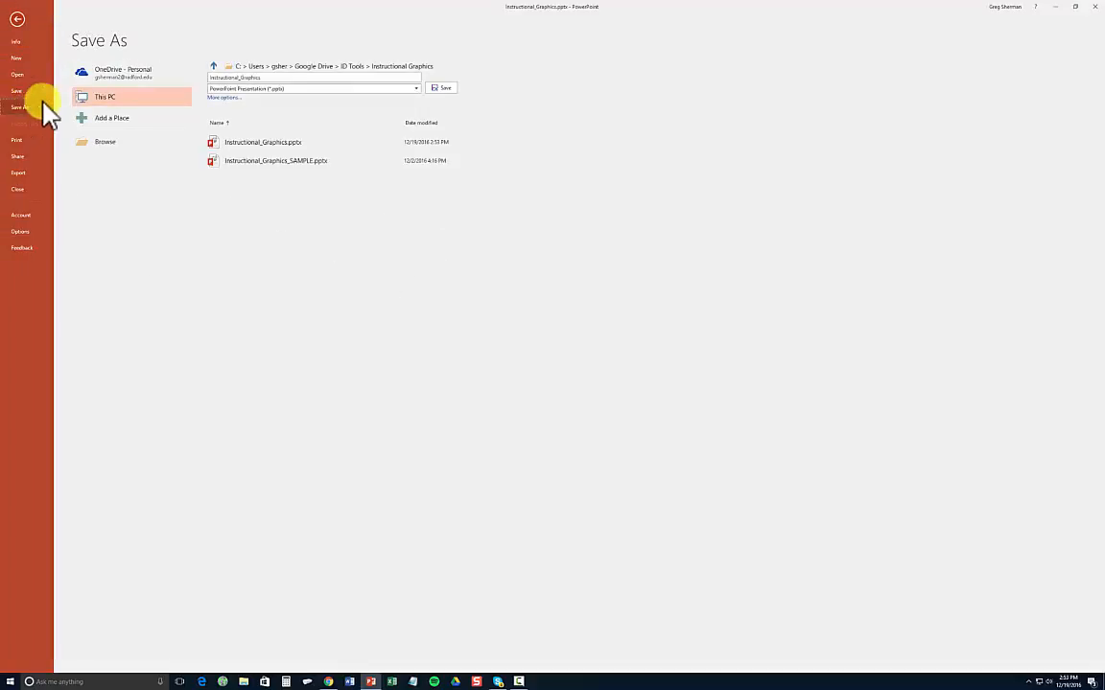
pyautogui.click(320, 89)
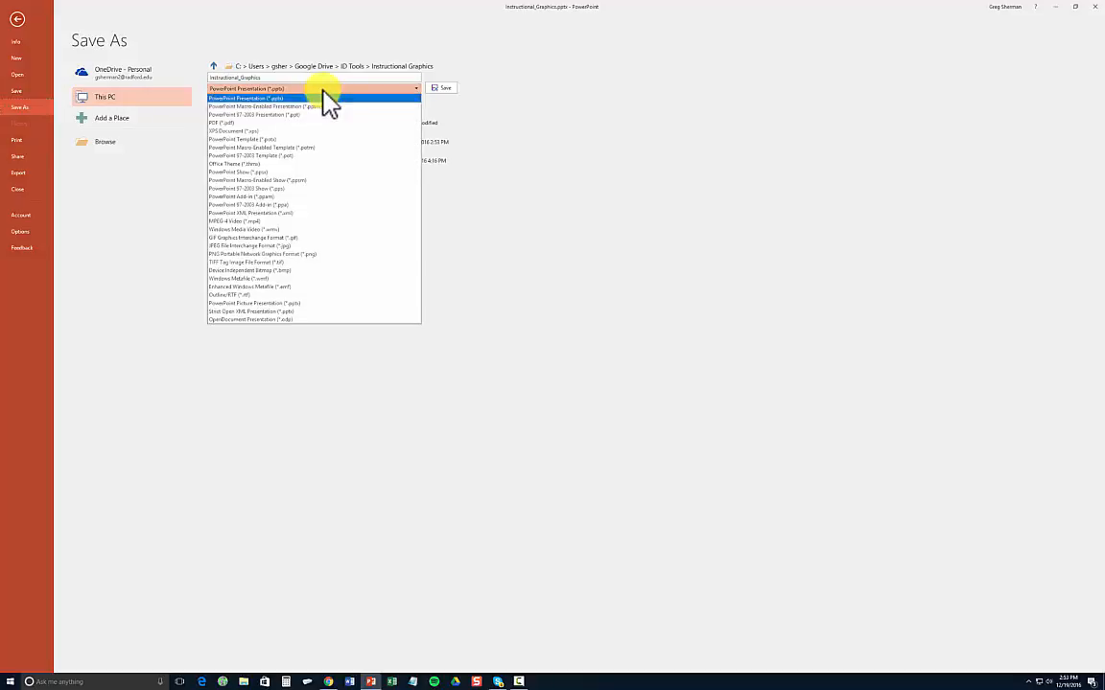
pyautogui.click(252, 222)
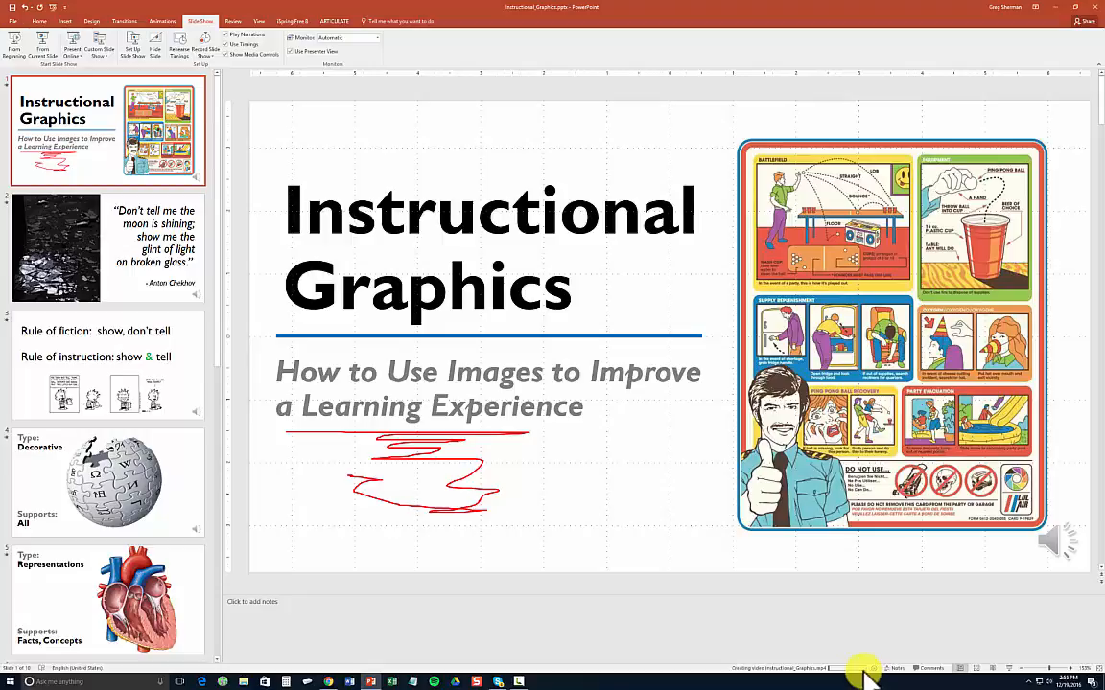
# Switch to the YouTube channel page in the browser and open the video upload page
pyautogui.click(518, 681)
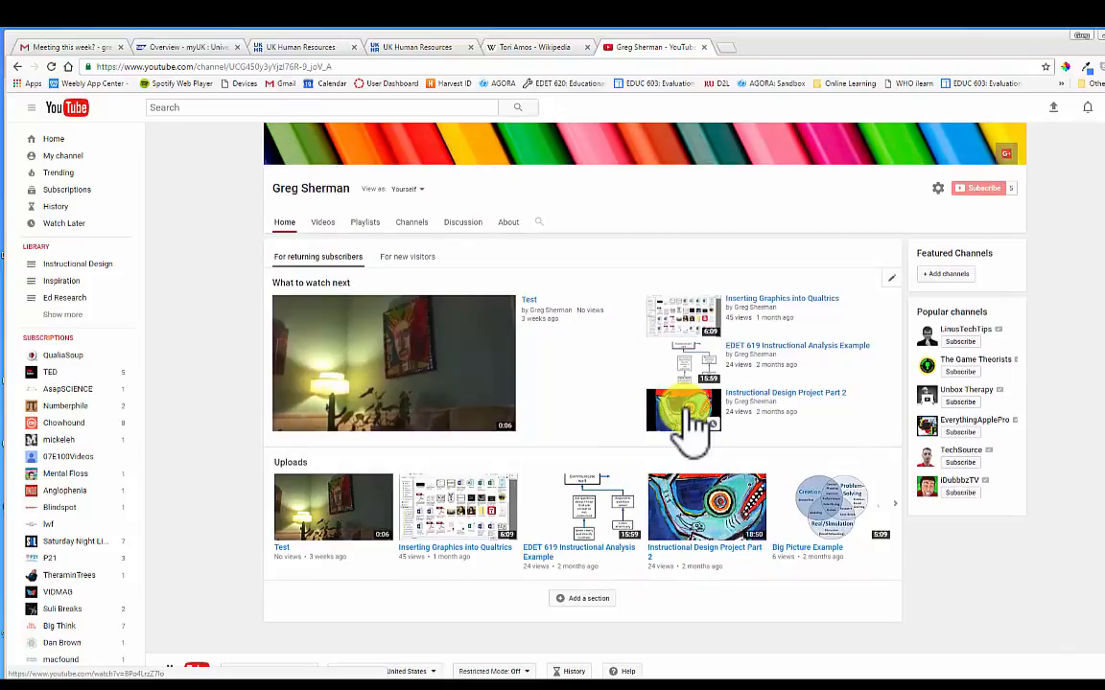
pyautogui.scroll(1, 687, 414)
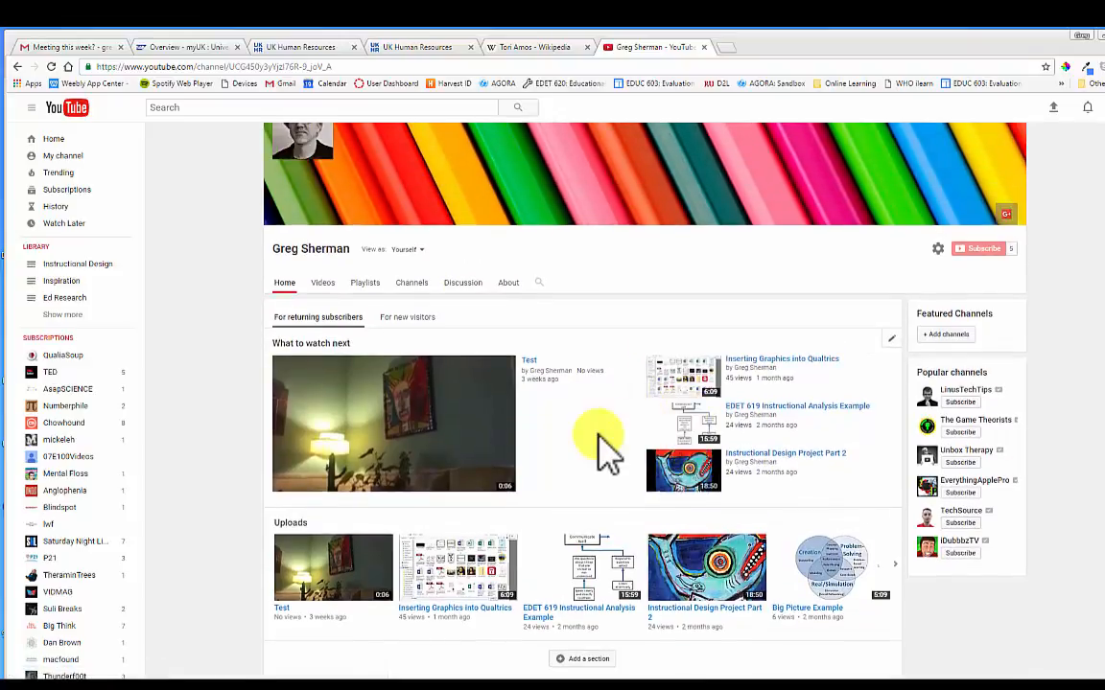
pyautogui.scroll(1, 601, 451)
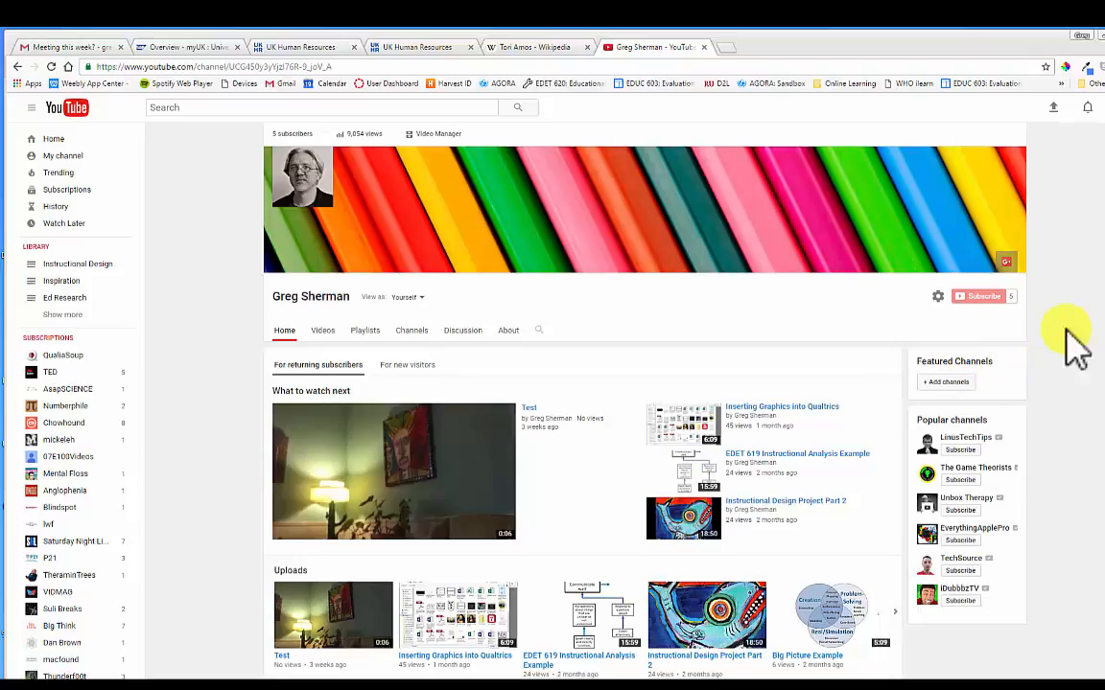
pyautogui.click(1053, 107)
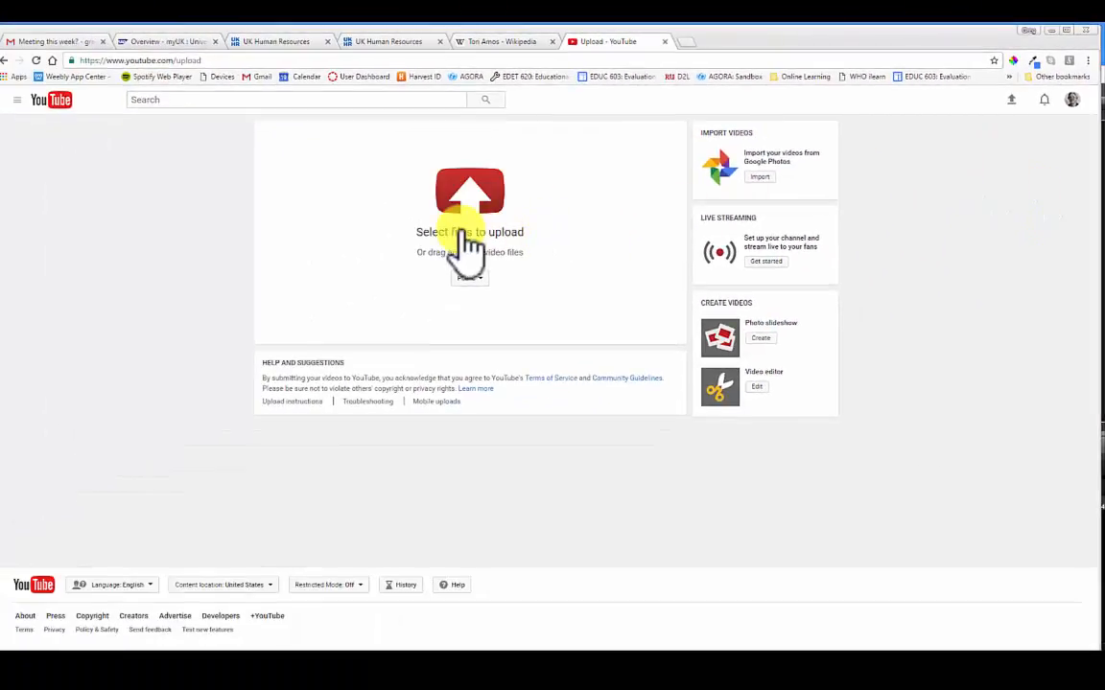
# Start selecting a file to upload and browse to the Google Drive folder
pyautogui.click(291, 242)
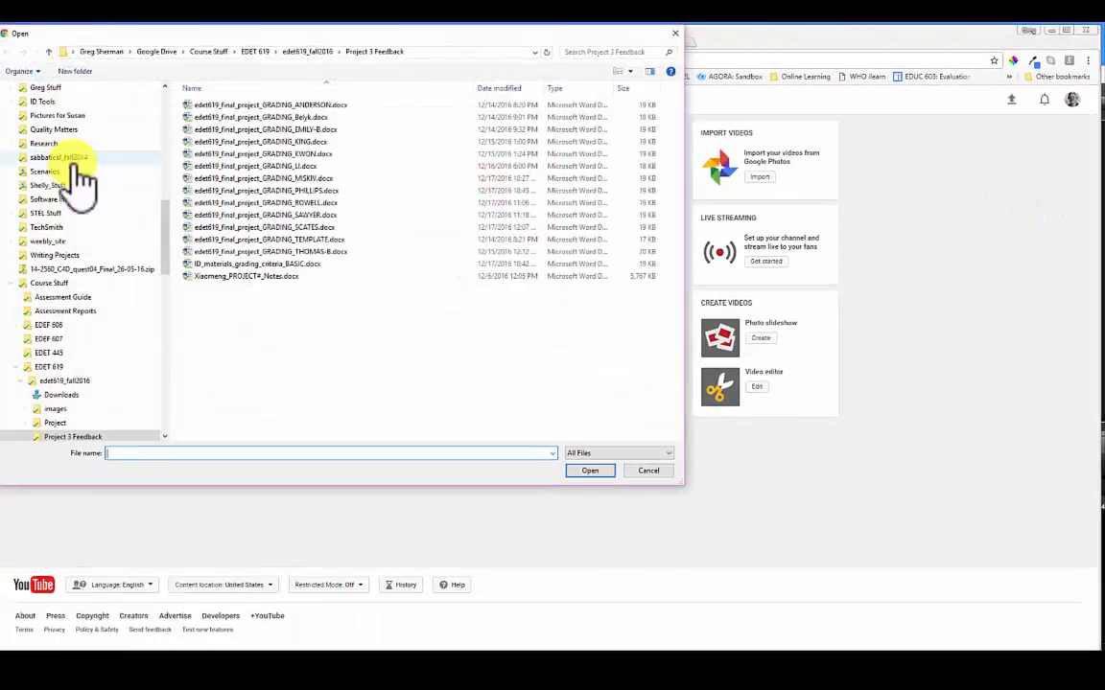
pyautogui.click(38, 102)
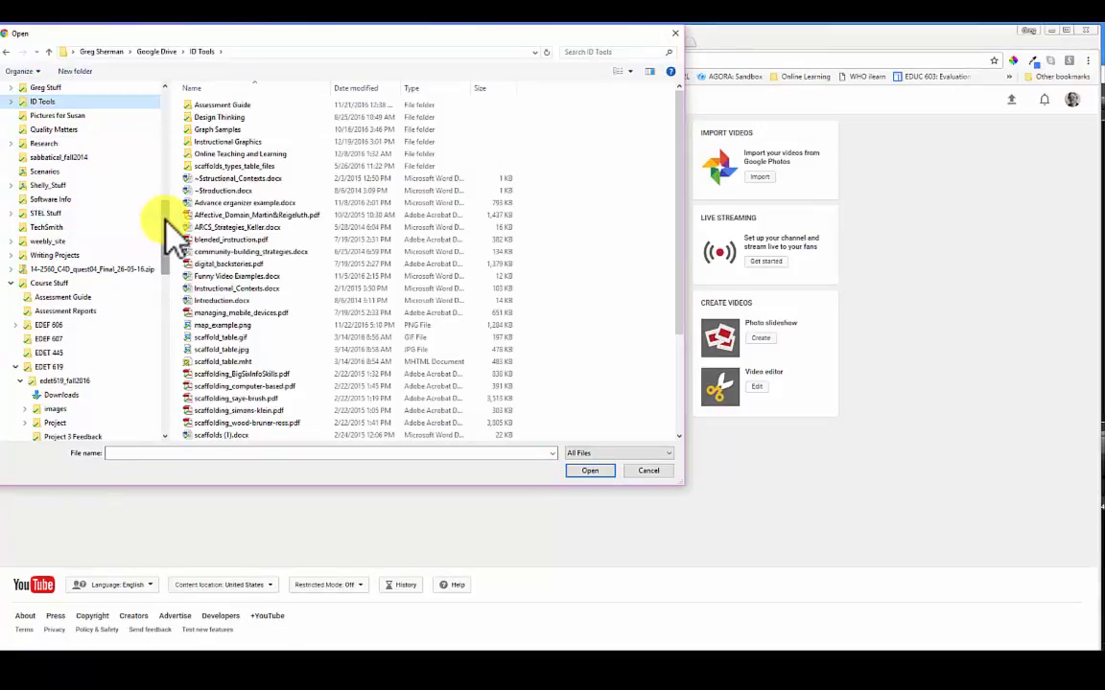
pyautogui.moveTo(168, 216); pyautogui.dragTo(171, 117)
pyautogui.scroll(1, 118, 124)
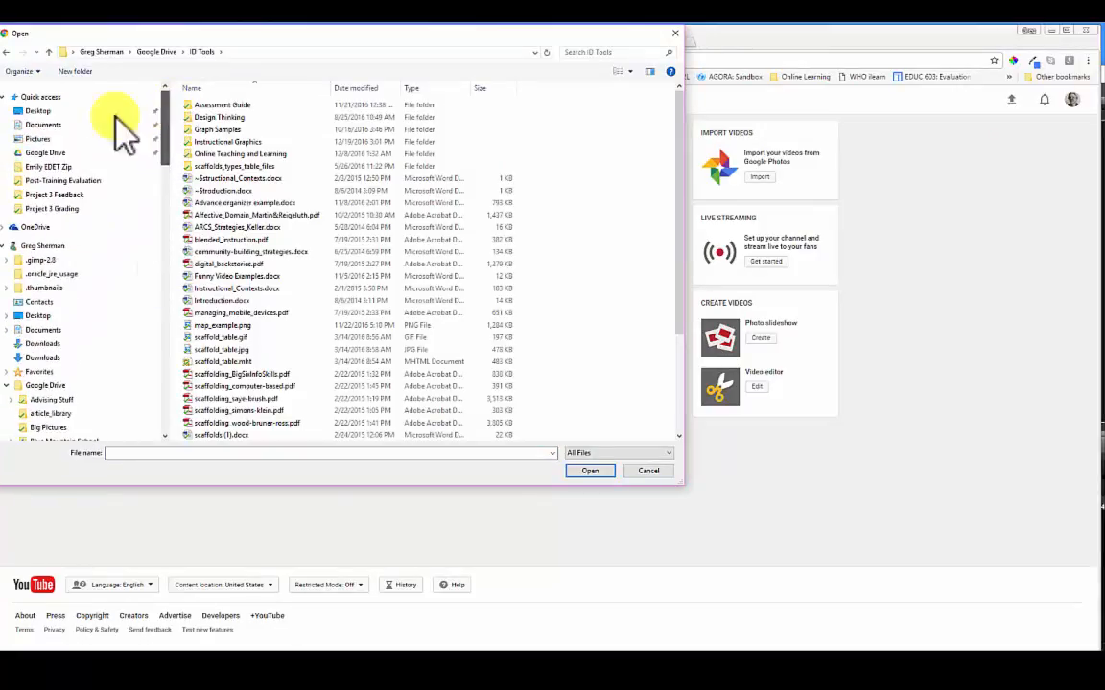
pyautogui.click(31, 153)
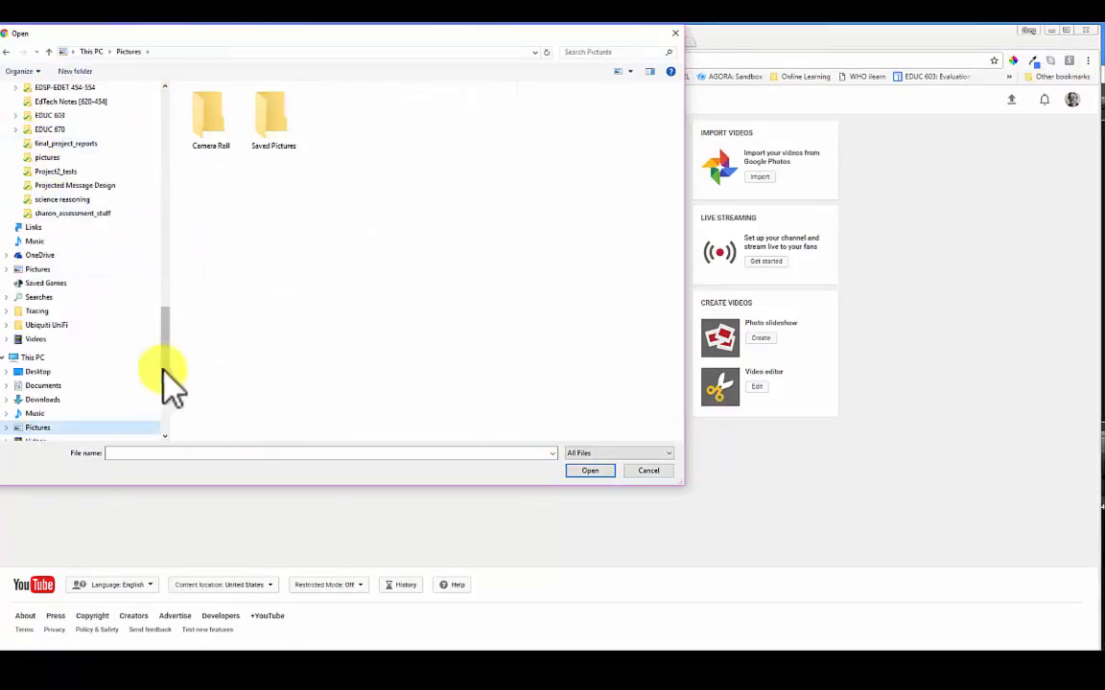
pyautogui.moveTo(172, 370); pyautogui.dragTo(178, 139)
pyautogui.click(67, 152)
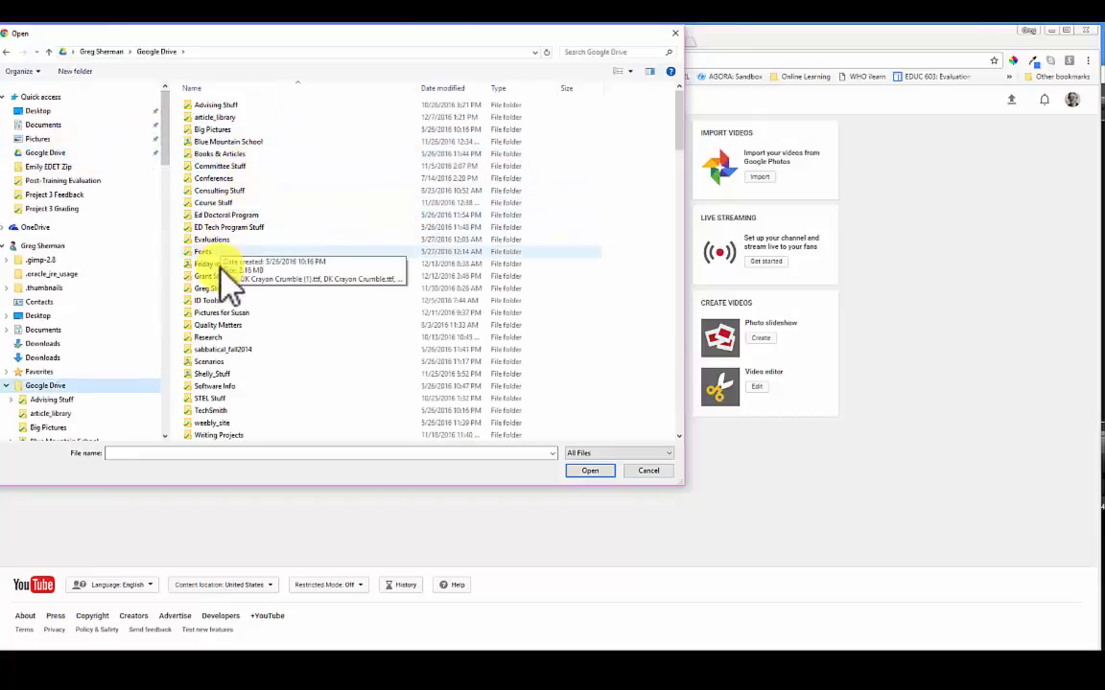
# Upload Instructional_Graphics.mp4 from the Instructional Graphics folder inside ID Tools
pyautogui.doubleClick(223, 300)
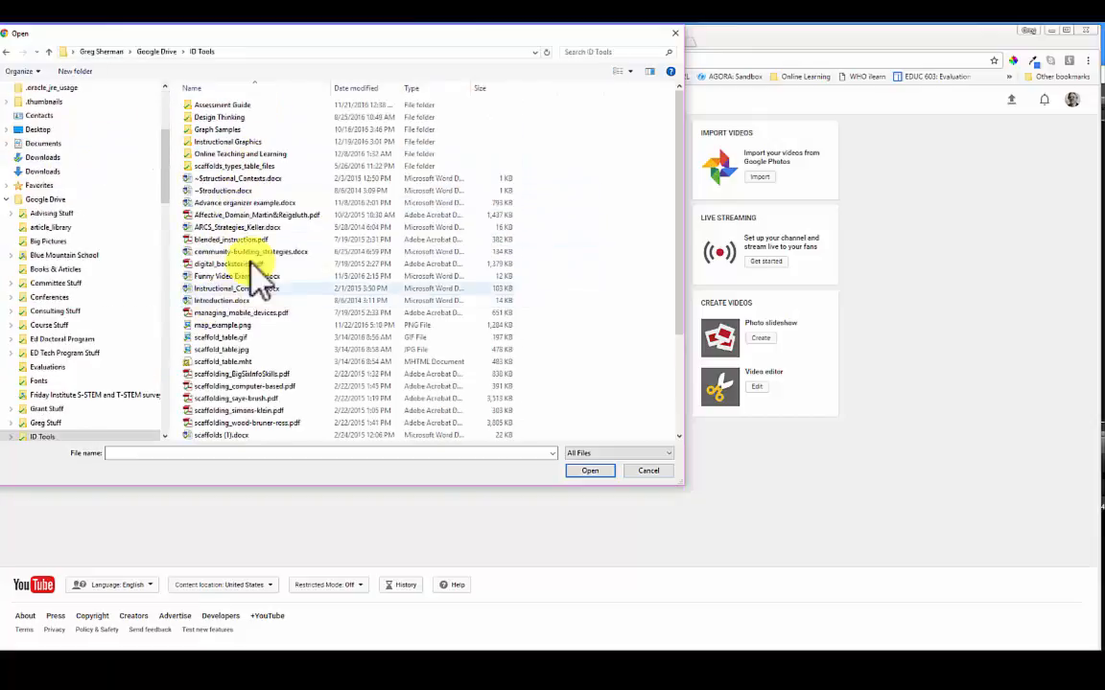
pyautogui.doubleClick(246, 141)
pyautogui.click(659, 127)
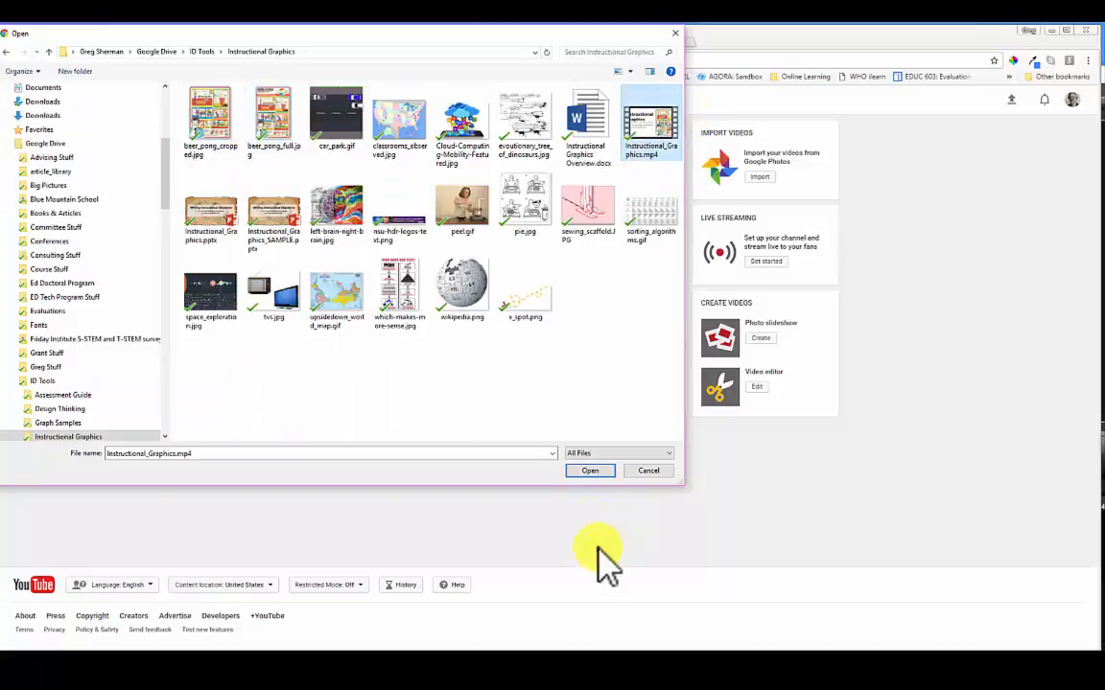
pyautogui.click(587, 470)
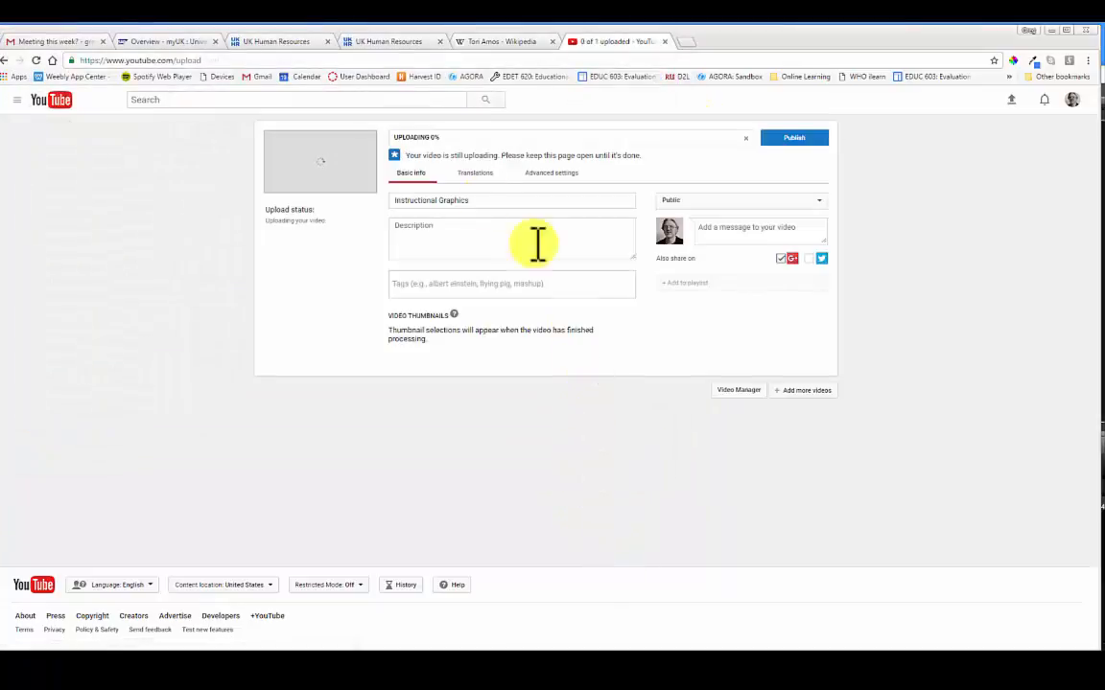
# Enter the video description "This video demonstrates how to create a video from PowerPoint."
pyautogui.click(438, 228)
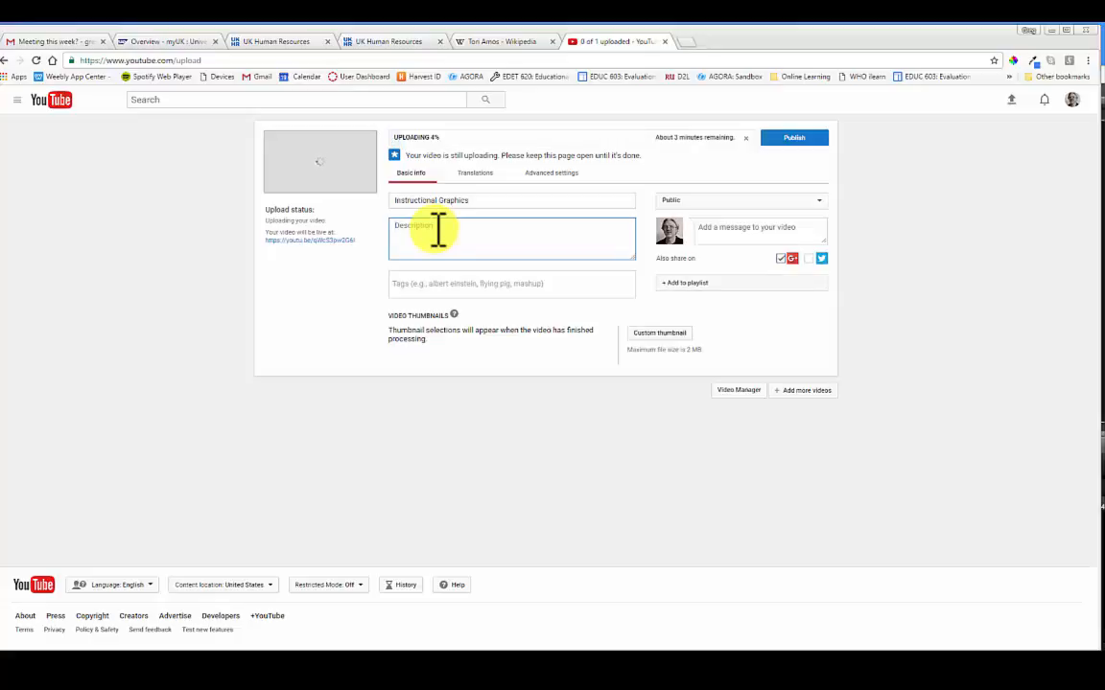
pyautogui.write('This video demonstrat')
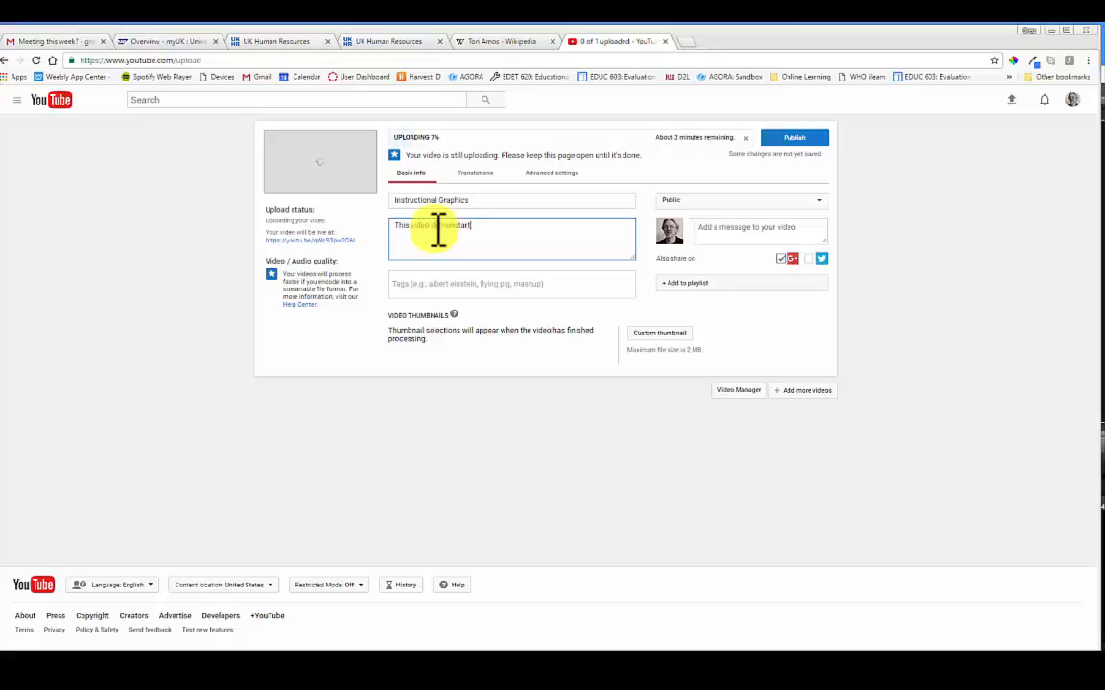
pyautogui.write('es how to up')
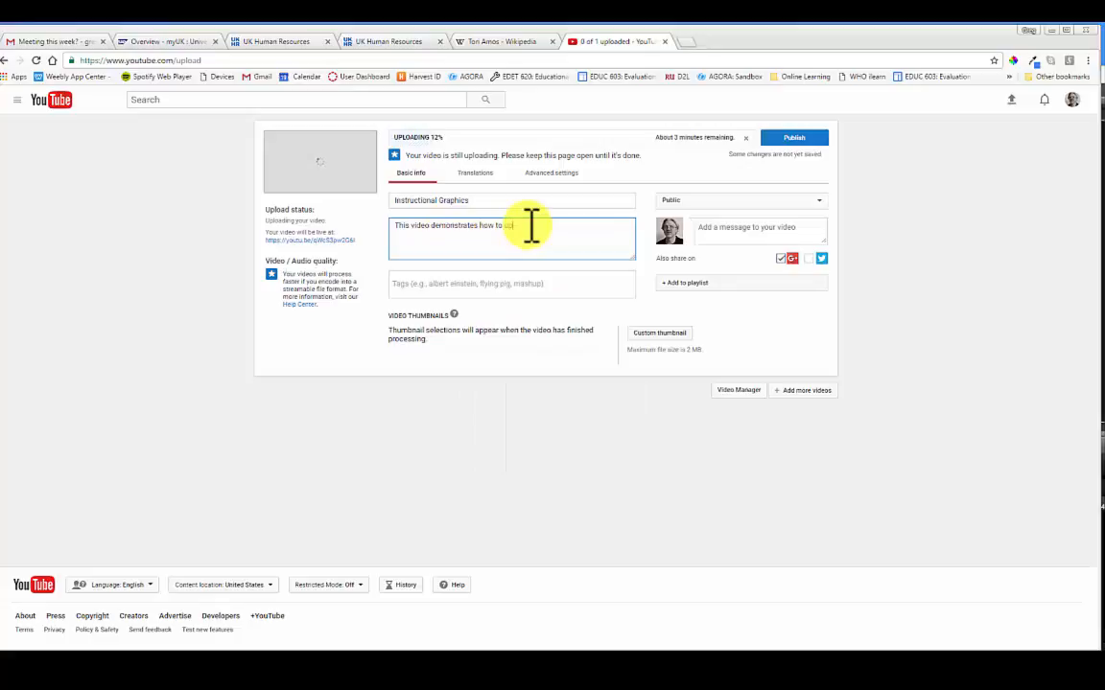
pyautogui.press('BackSpace')
pyautogui.press('BackSpace')
pyautogui.write('create slides from')
pyautogui.press('BackSpace')
pyautogui.press('BackSpace')
pyautogui.press('BackSpace')
pyautogui.write('om PowerPoint')
pyautogui.press('BackSpace')
pyautogui.press('BackSpace')
pyautogui.press('BackSpace')
pyautogui.press('BackSpace')
pyautogui.write('int.')
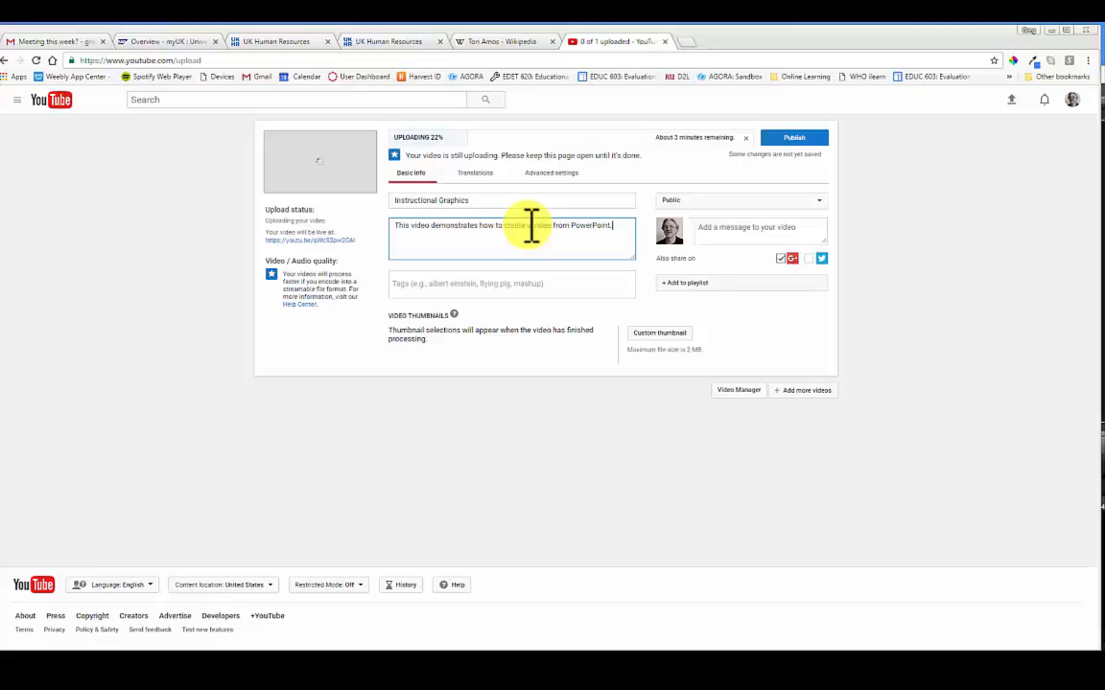
# Add the tag Education to the uploading video
pyautogui.click(466, 283)
pyautogui.write('Education')
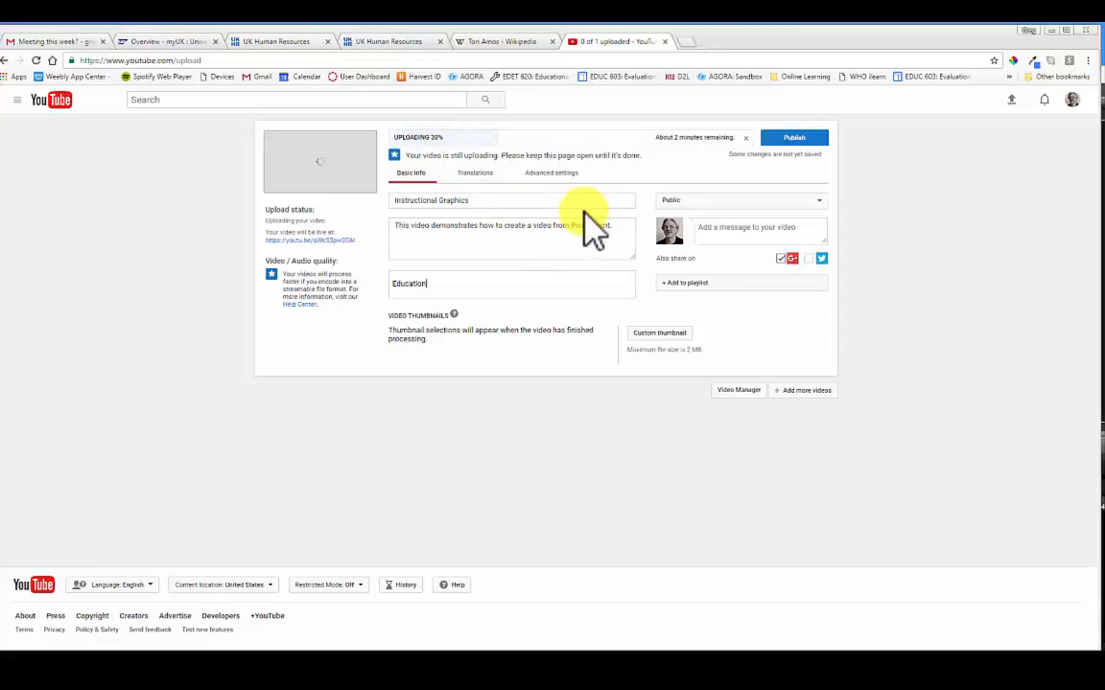
pyautogui.press('Return')
# Append DEMO to the title so it reads "Instructional Graphics DEMO", and publish the video
pyautogui.click(488, 198)
pyautogui.write('DEMO')
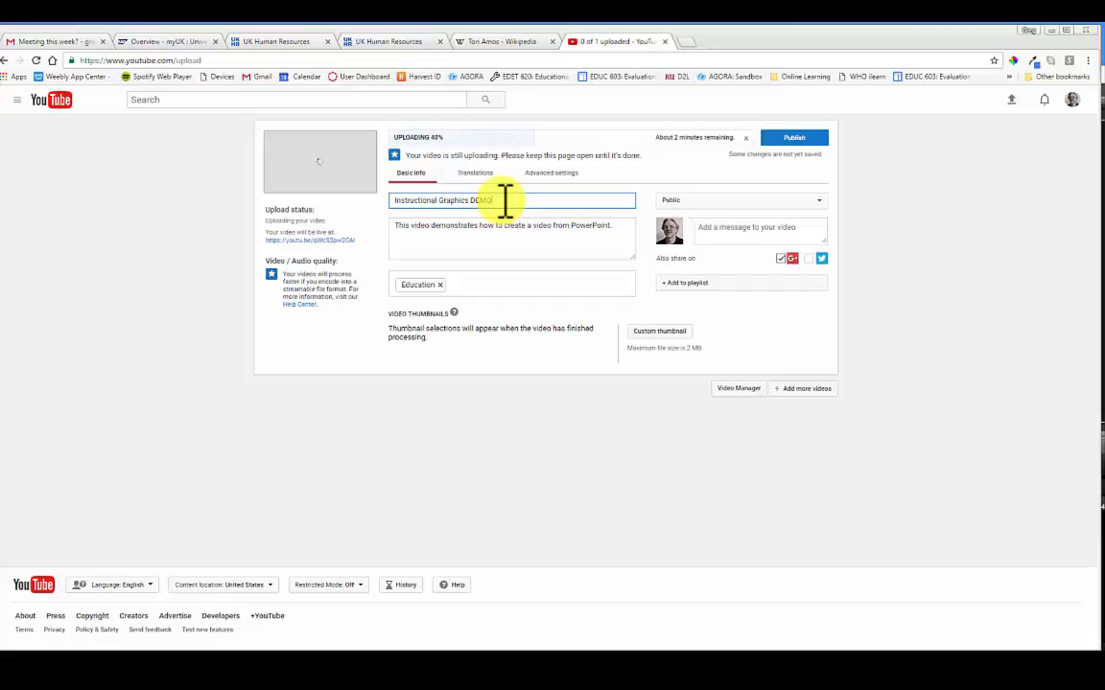
pyautogui.click(794, 140)
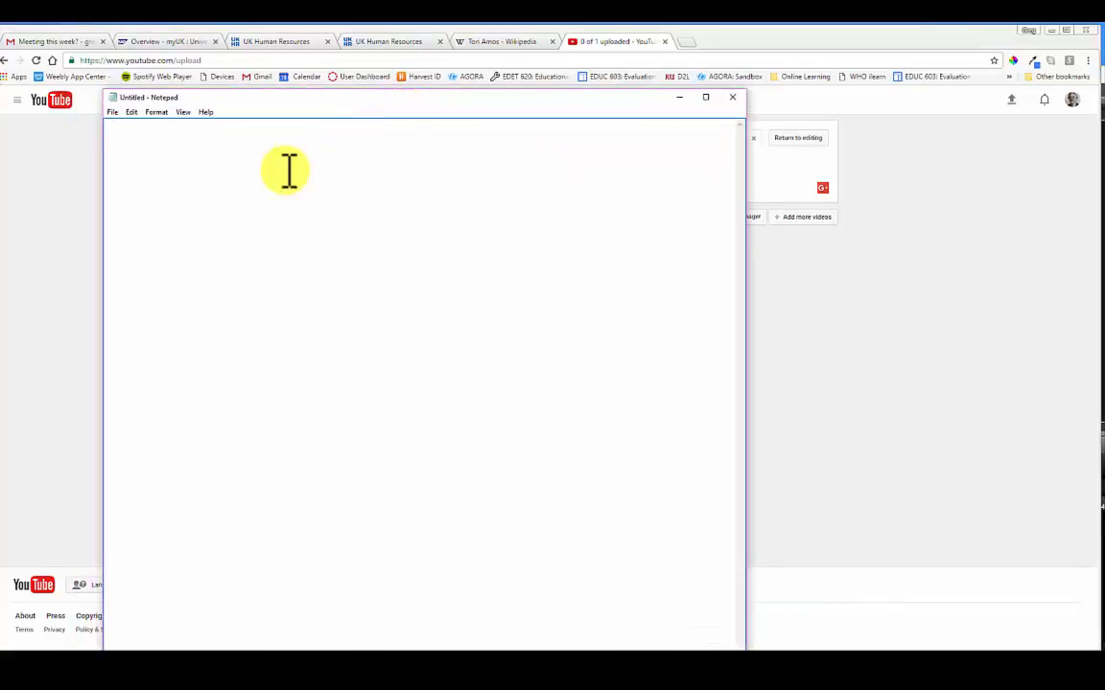
pyautogui.rightClick(165, 139)
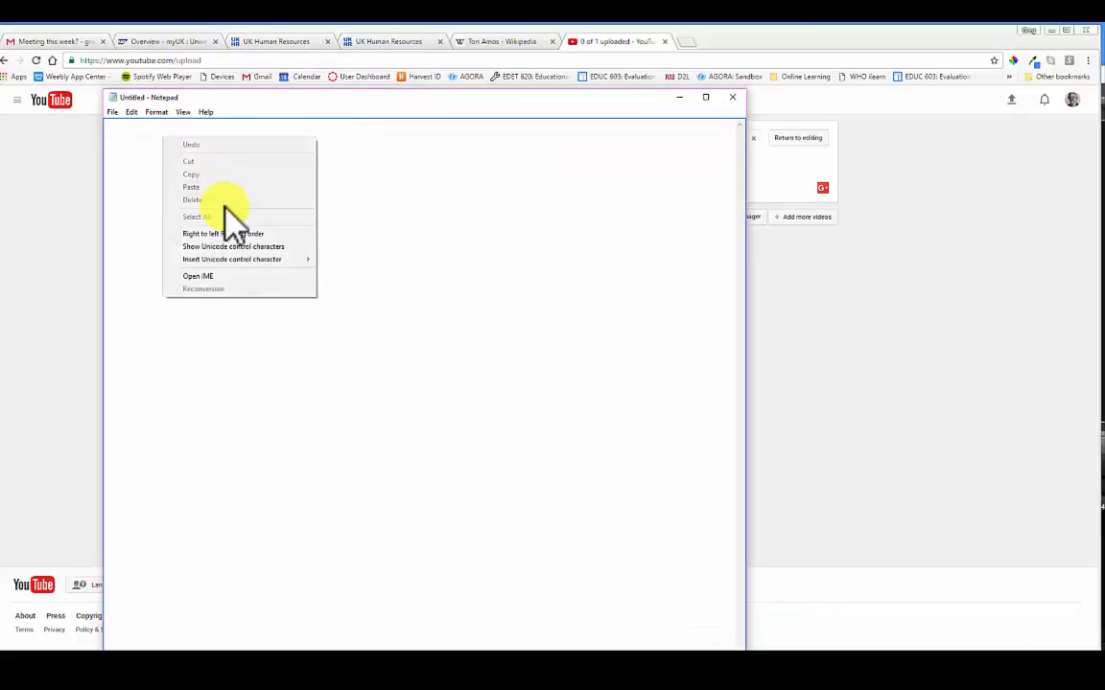
pyautogui.click(350, 172)
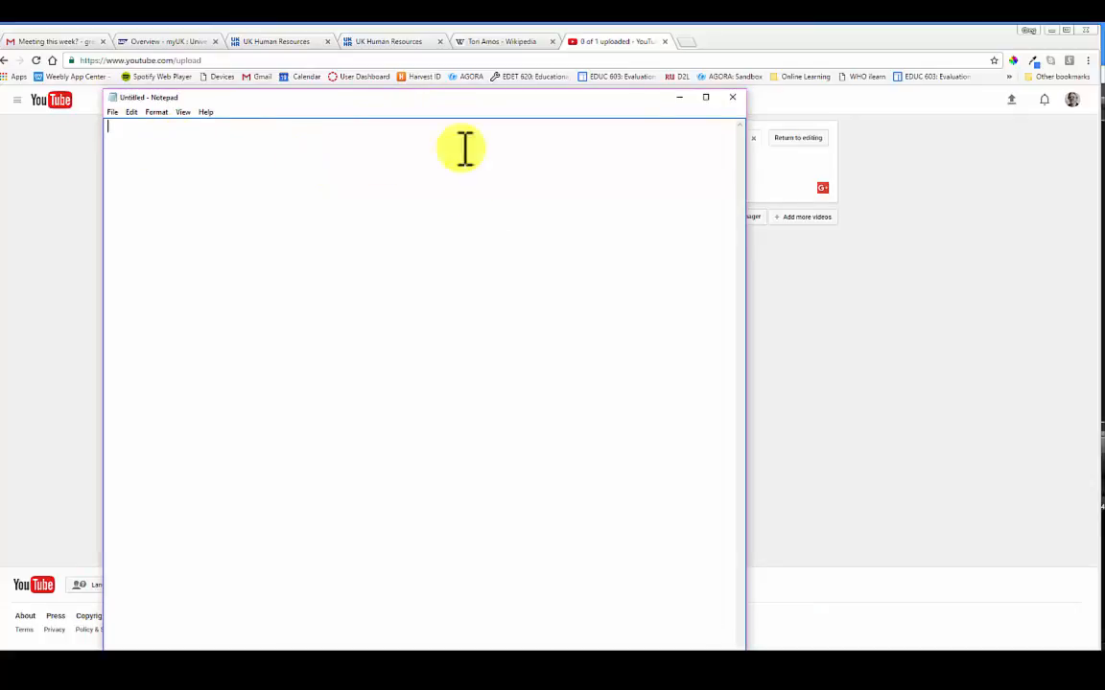
pyautogui.click(734, 98)
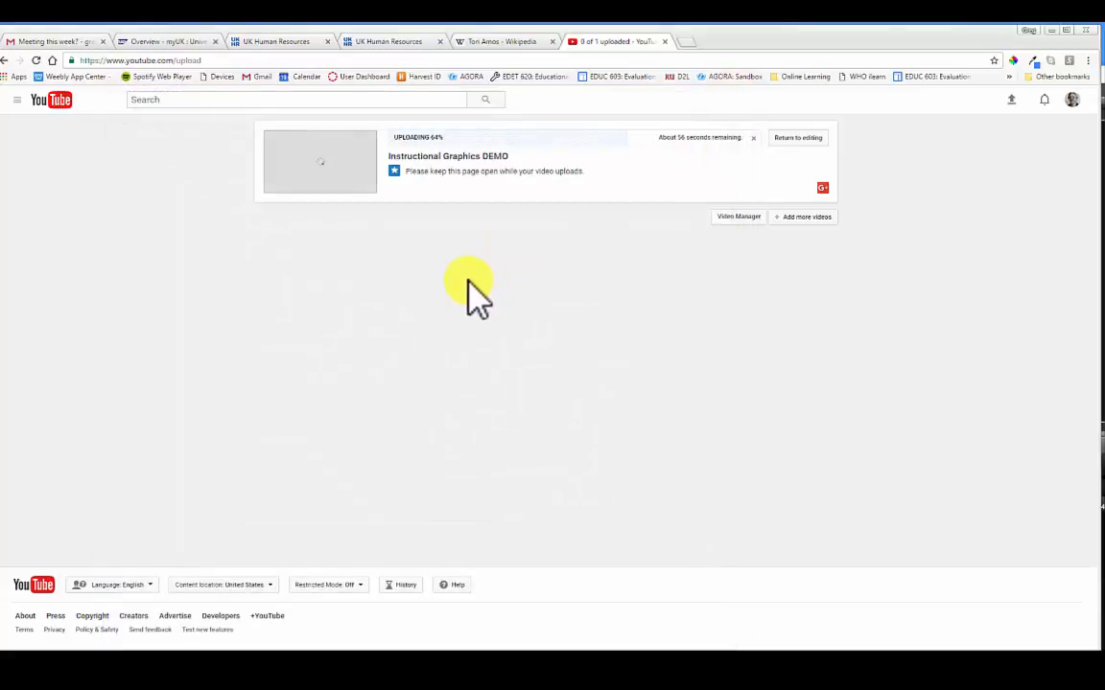
# Open the watch page of Instructional Graphics DEMO from the Video Manager
pyautogui.click(740, 219)
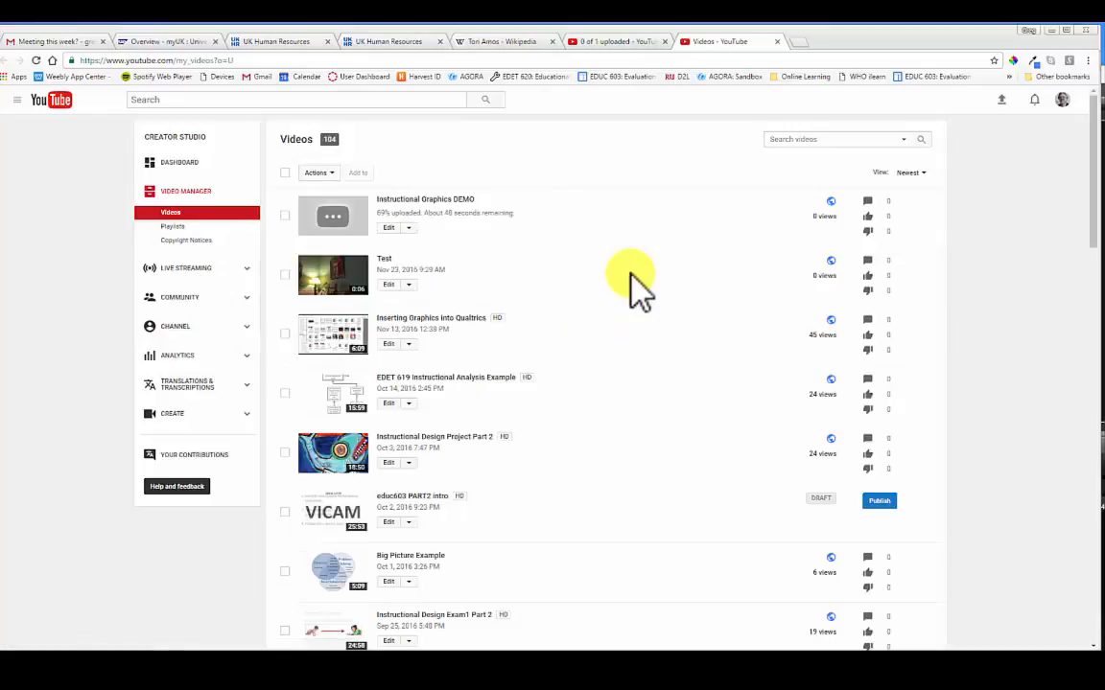
pyautogui.click(434, 200)
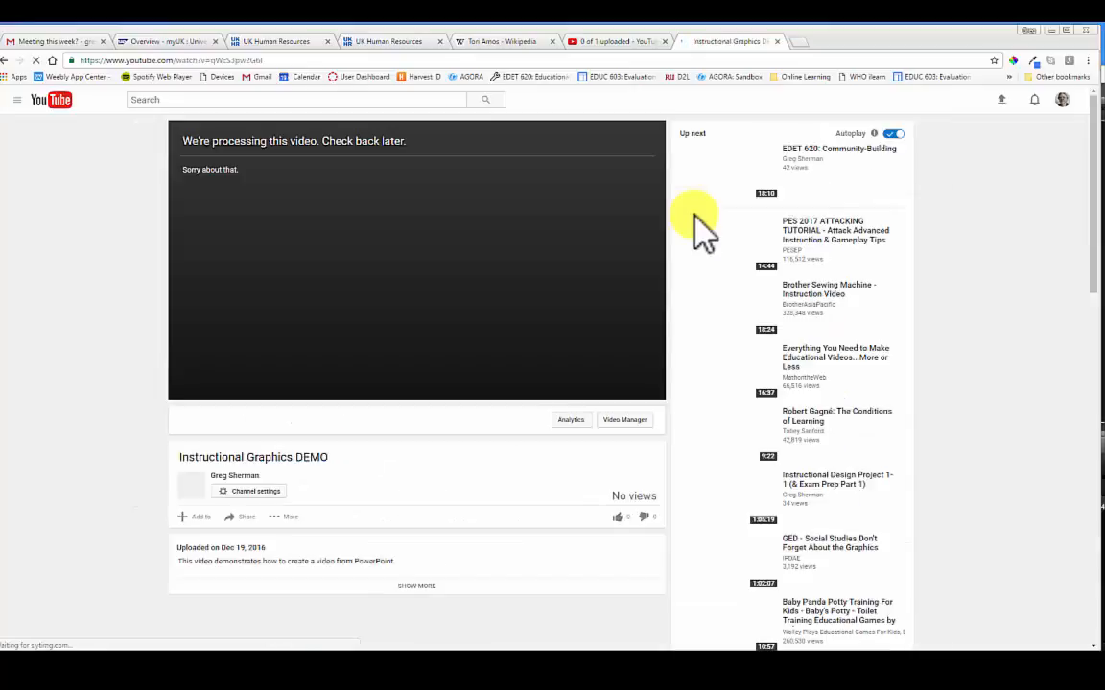